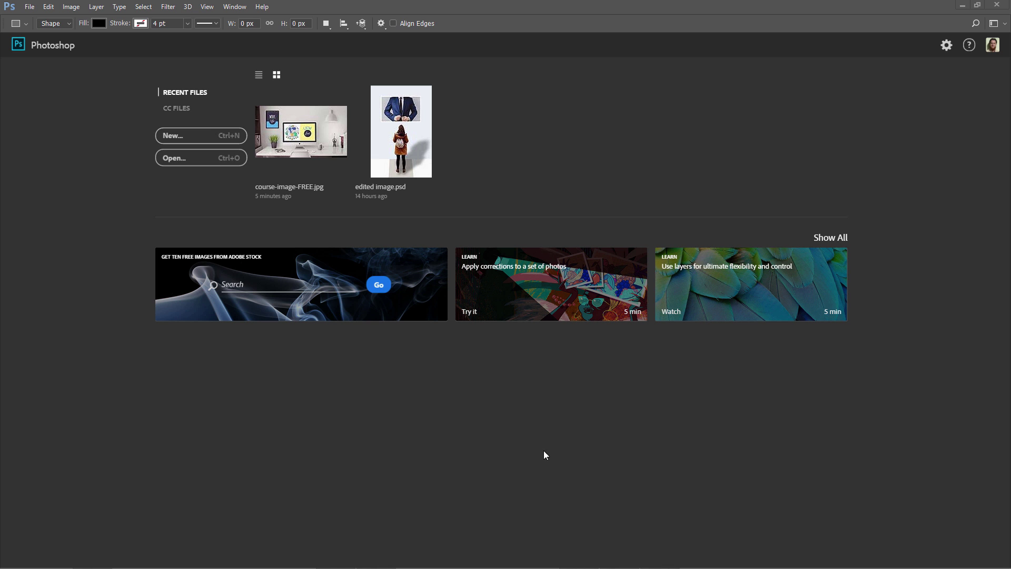
Switch to Firefox and read through the Expanding Smart Objects article
left_click(91, 562)
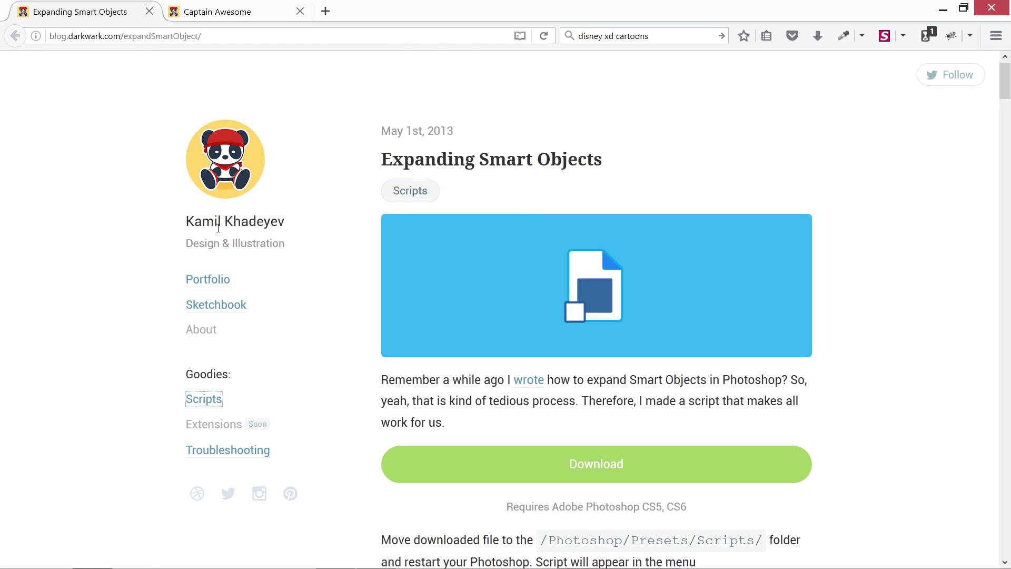
scroll(321, 323, "down", 3)
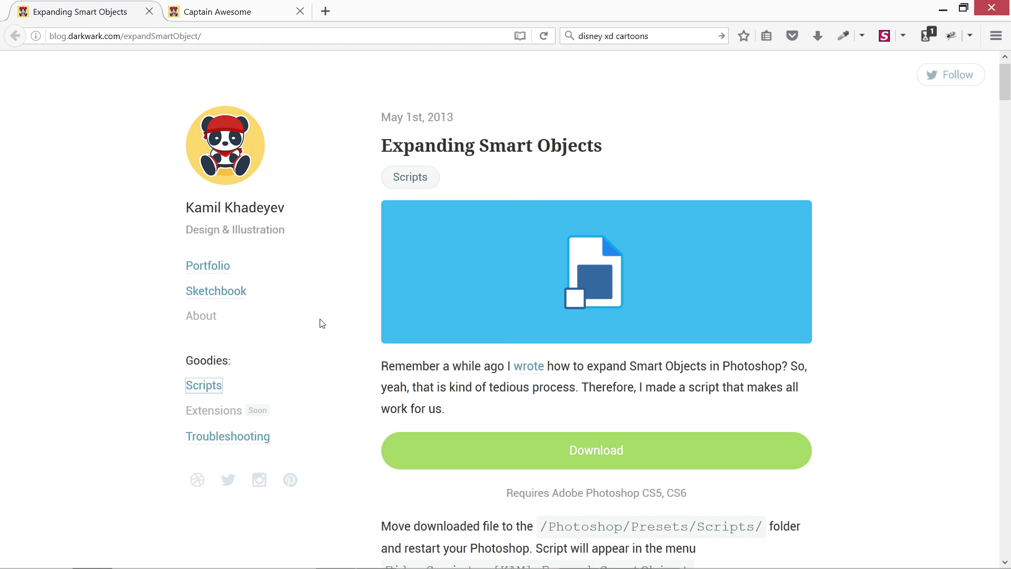
scroll(321, 323, "up", 2)
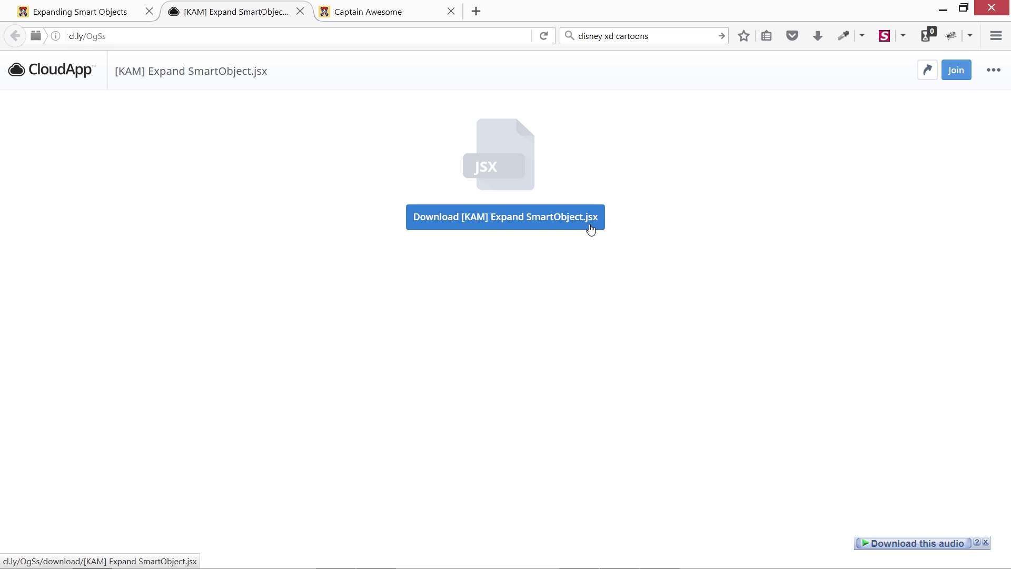
Download and save the [KAM] Expand SmartObject.jsx script, then show it in the Downloads folder
left_click(533, 219)
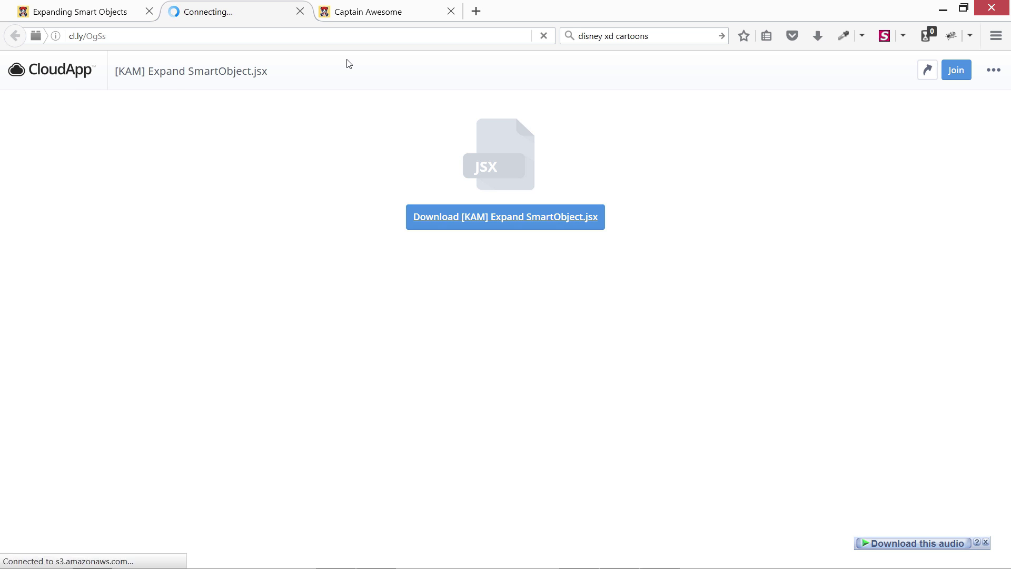
left_click(527, 402)
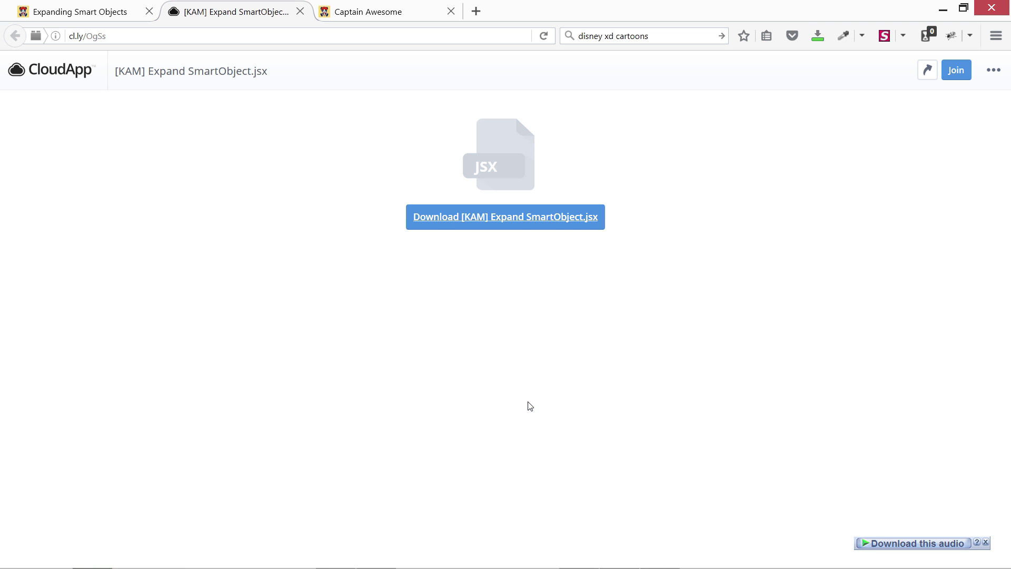
left_click(817, 38)
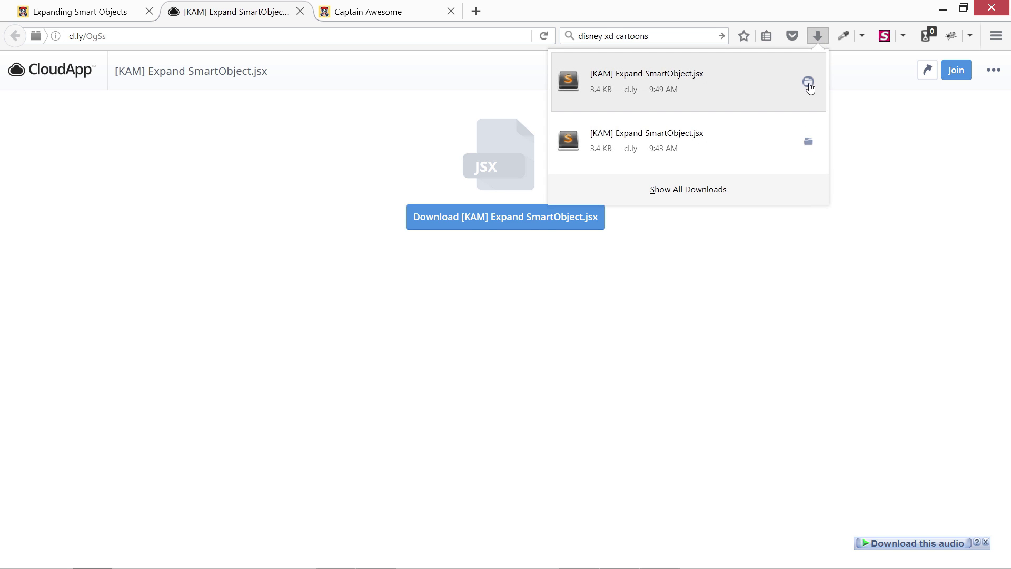
left_click(812, 85)
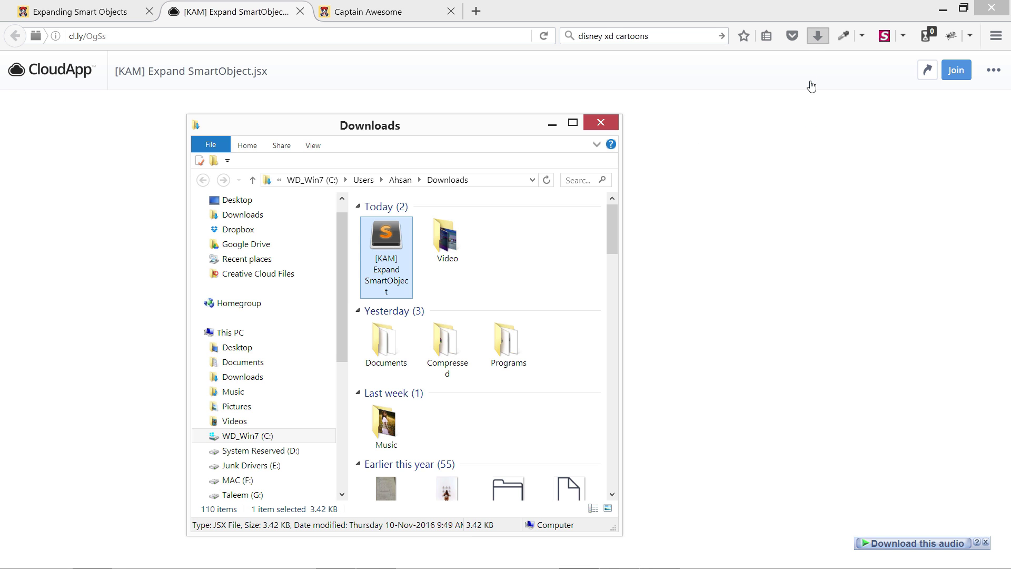
left_click(575, 125)
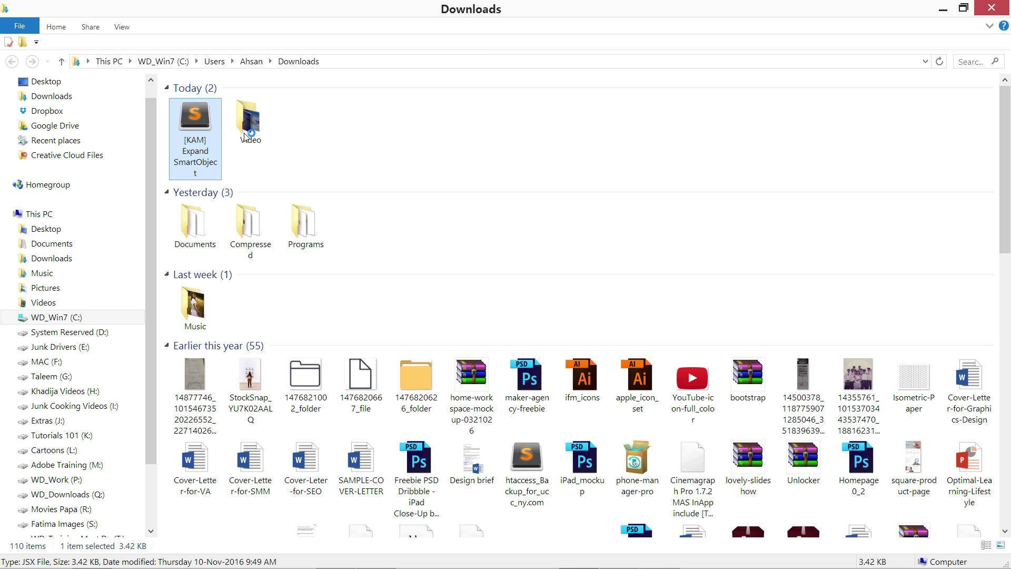
Copy the downloaded script file and minimize the folder and browser windows
right_click(200, 136)
left_click(229, 403)
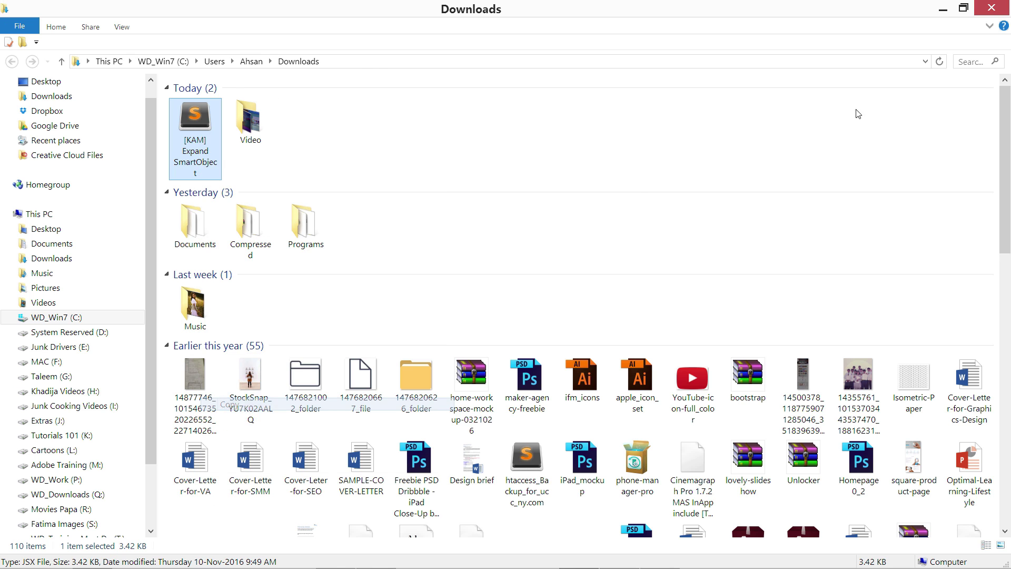
left_click(943, 9)
left_click(943, 9)
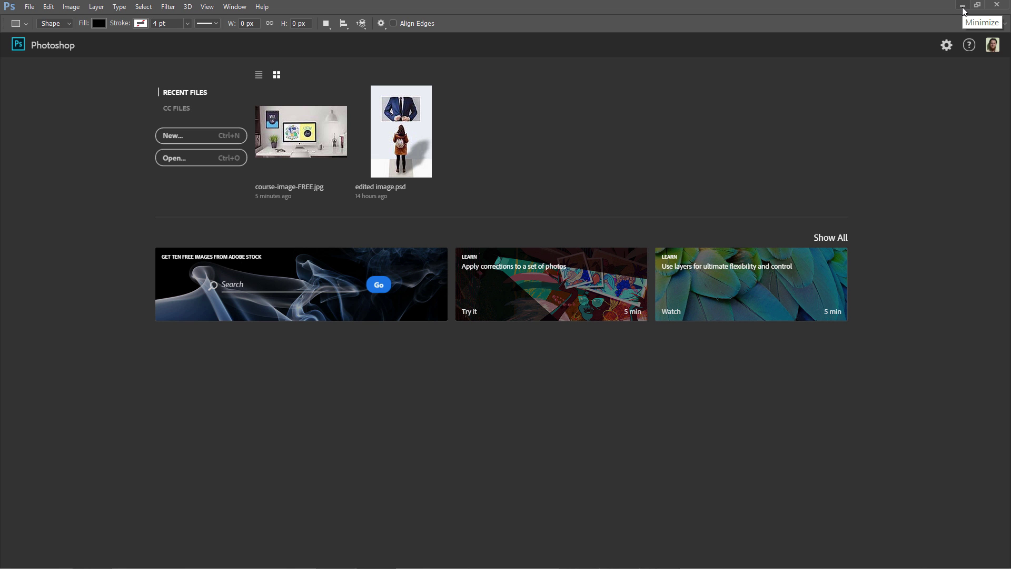
left_click(997, 6)
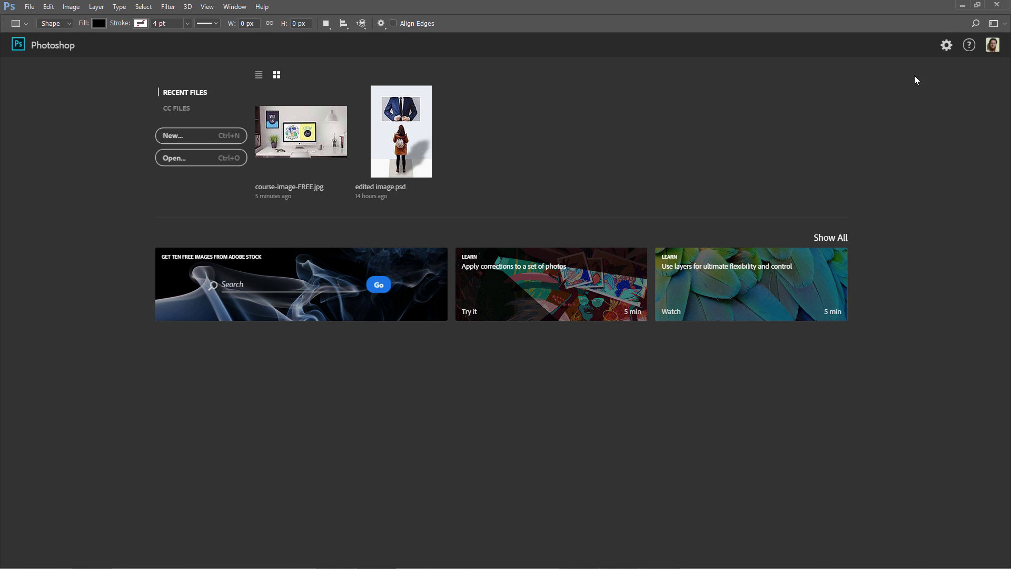
Close Photoshop and open the Photoshop CC 2017 install folder from the shortcut's Properties
left_click(996, 5)
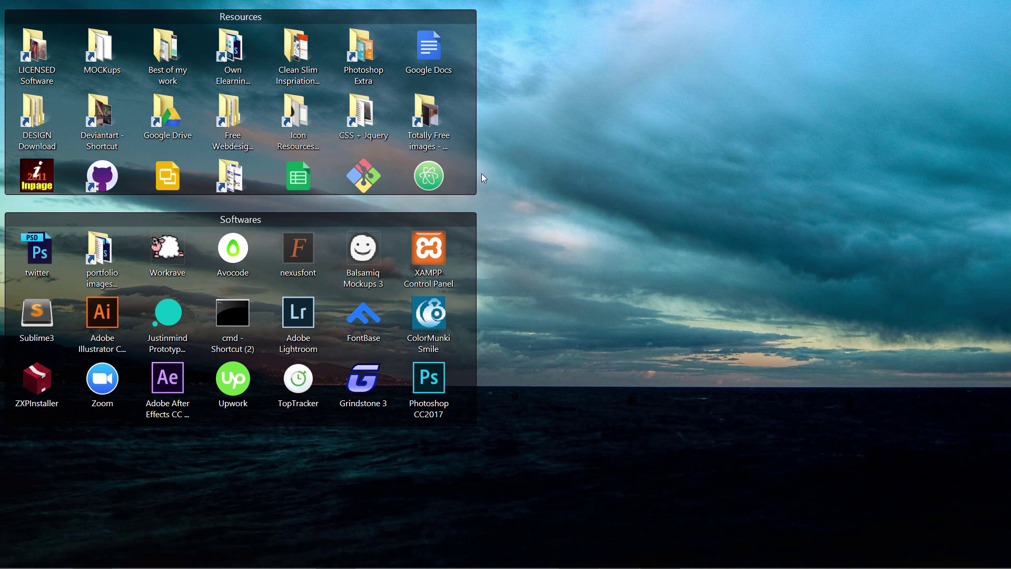
right_click(423, 390)
left_click(463, 379)
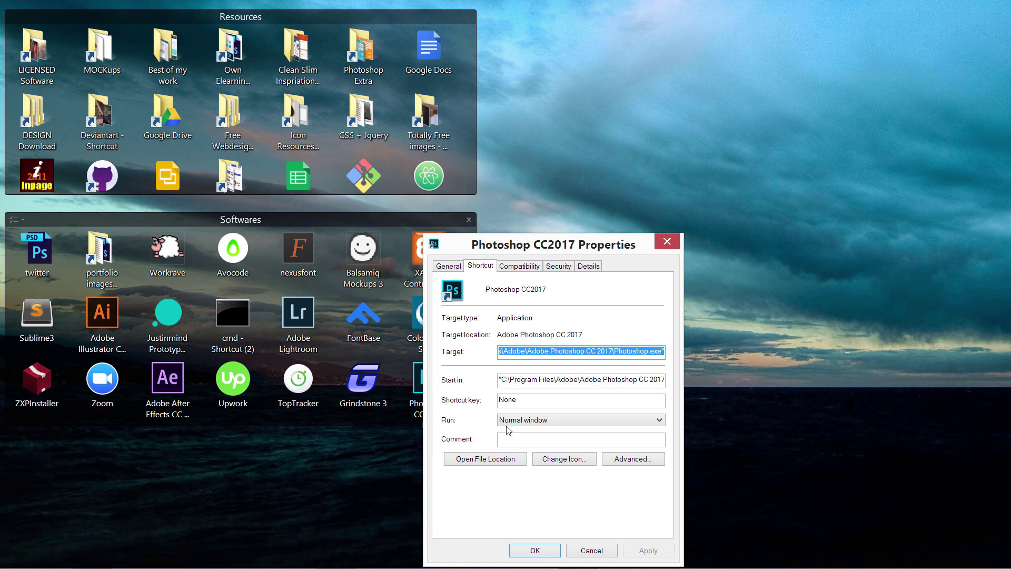
left_click(485, 458)
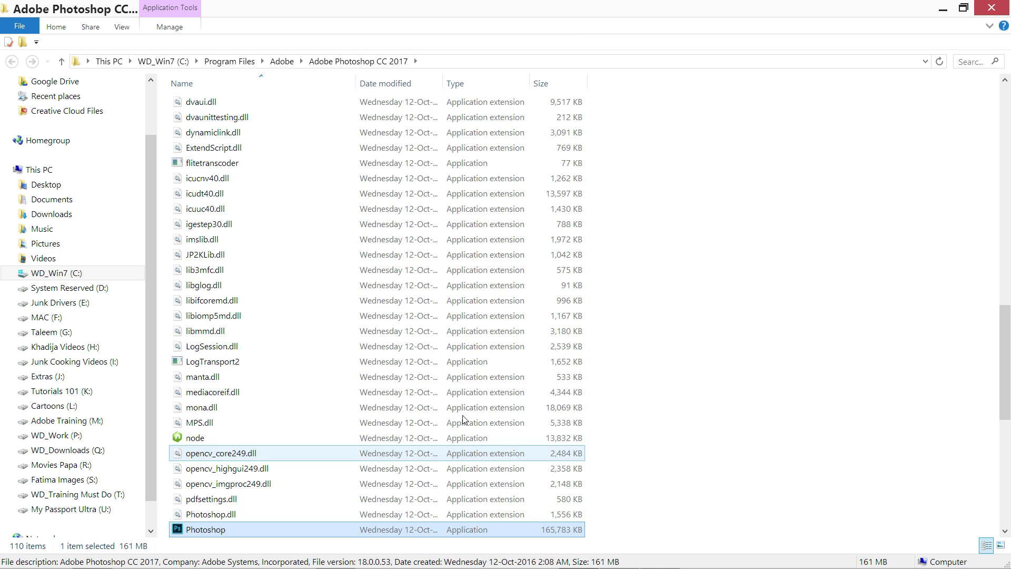
Open the Presets folder and jump to its Scripts subfolder
scroll(313, 371, "up", 18)
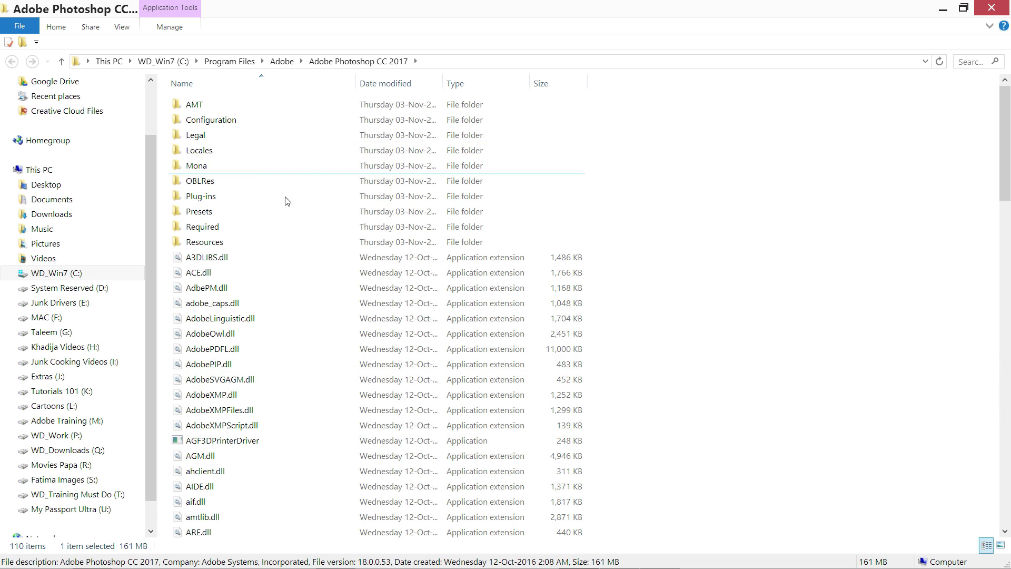
double_click(251, 213)
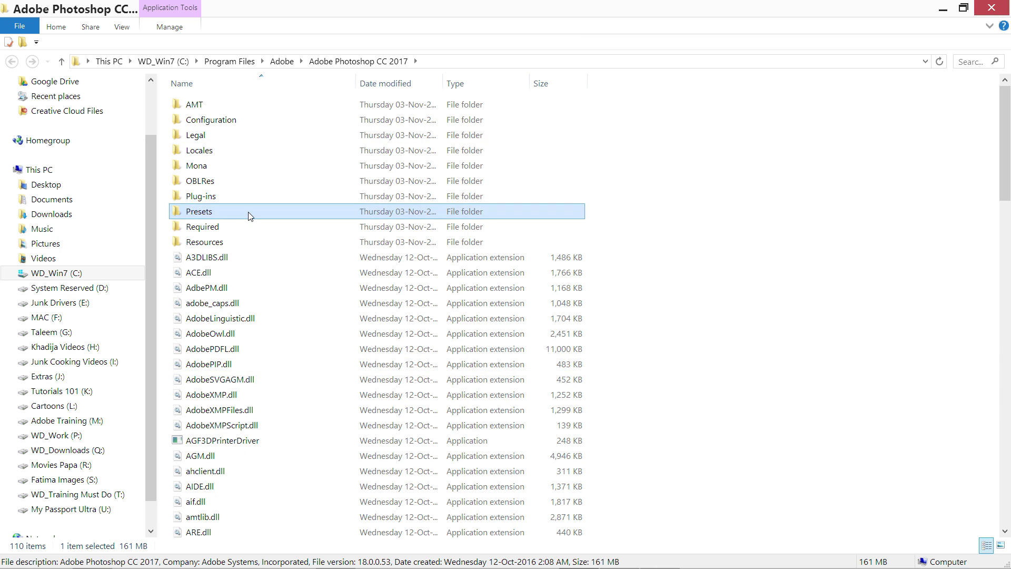
left_click(358, 61)
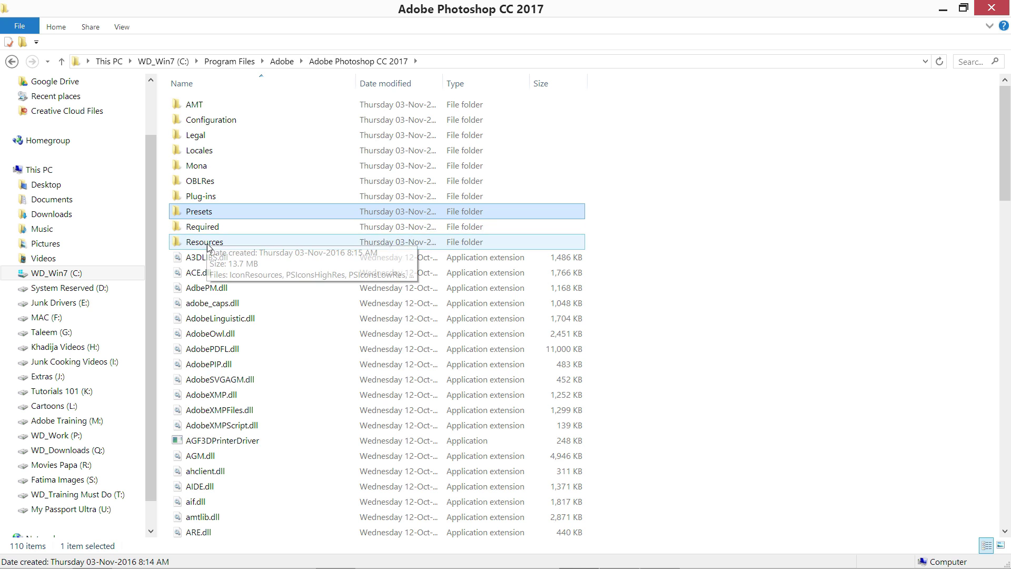
double_click(202, 213)
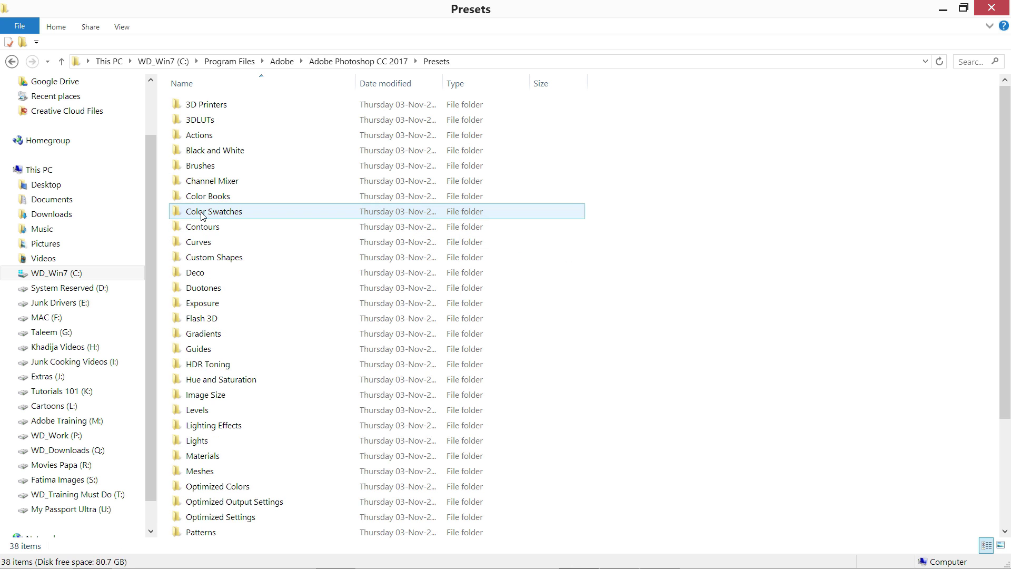
left_click(218, 308)
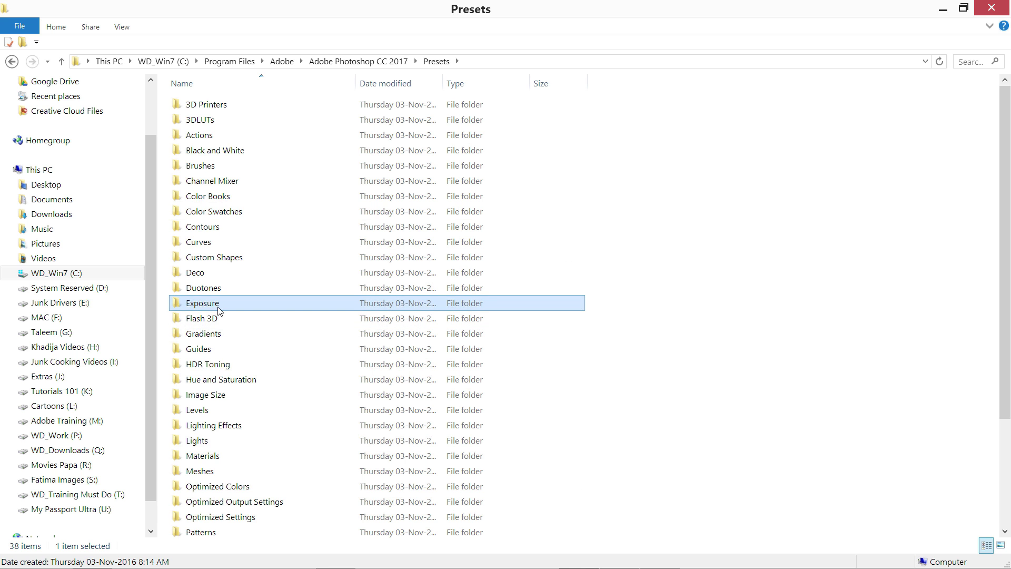
key("s")
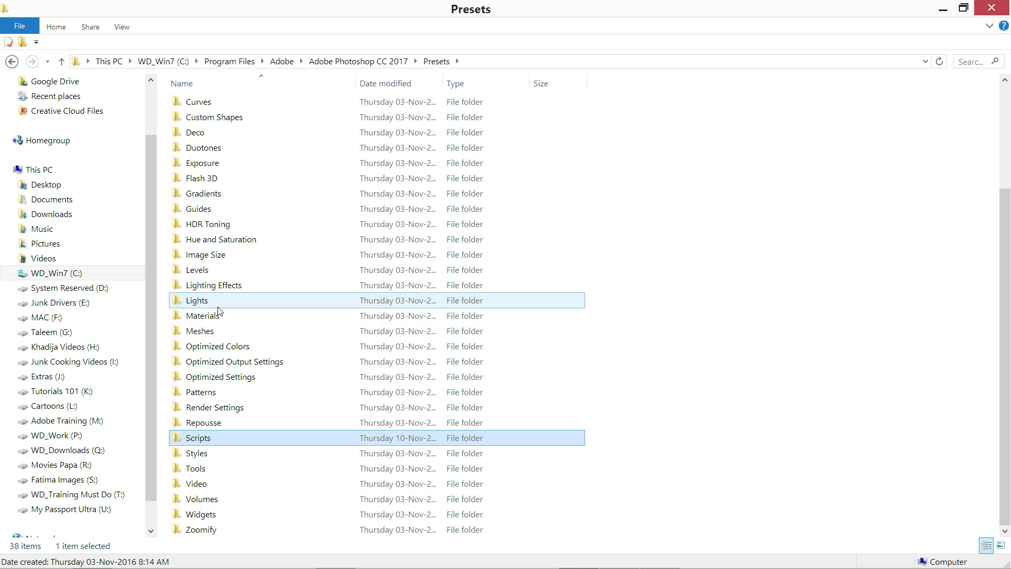
Inside Presets > Scripts, create a new folder named 'My scripts'
double_click(194, 440)
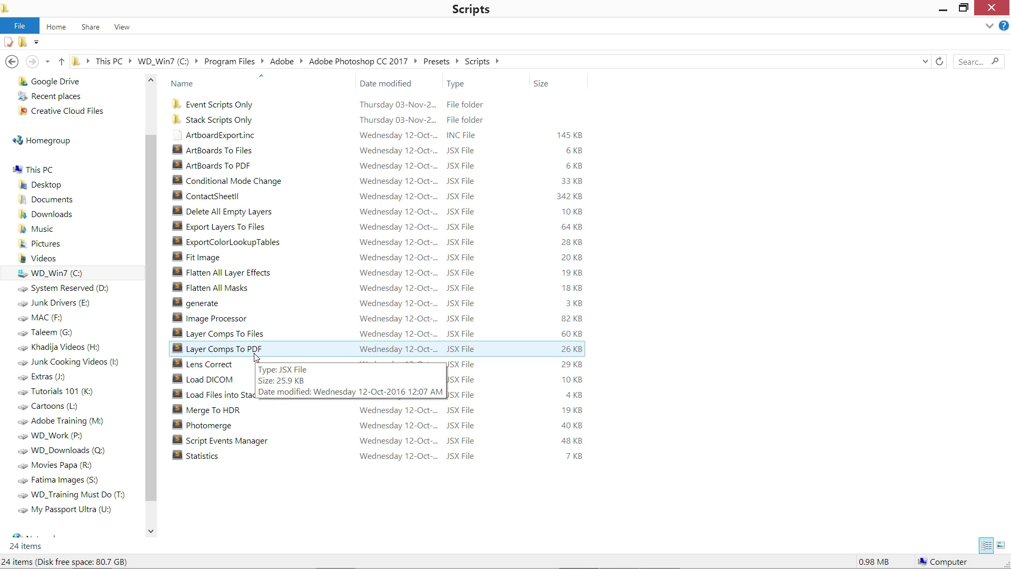
right_click(252, 502)
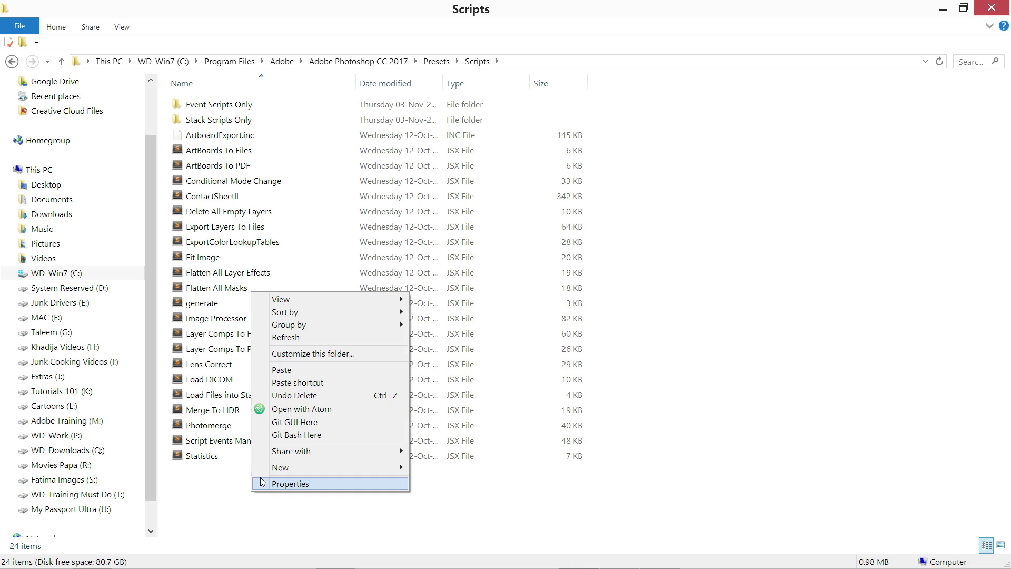
mouse_move(294, 469)
left_click(432, 321)
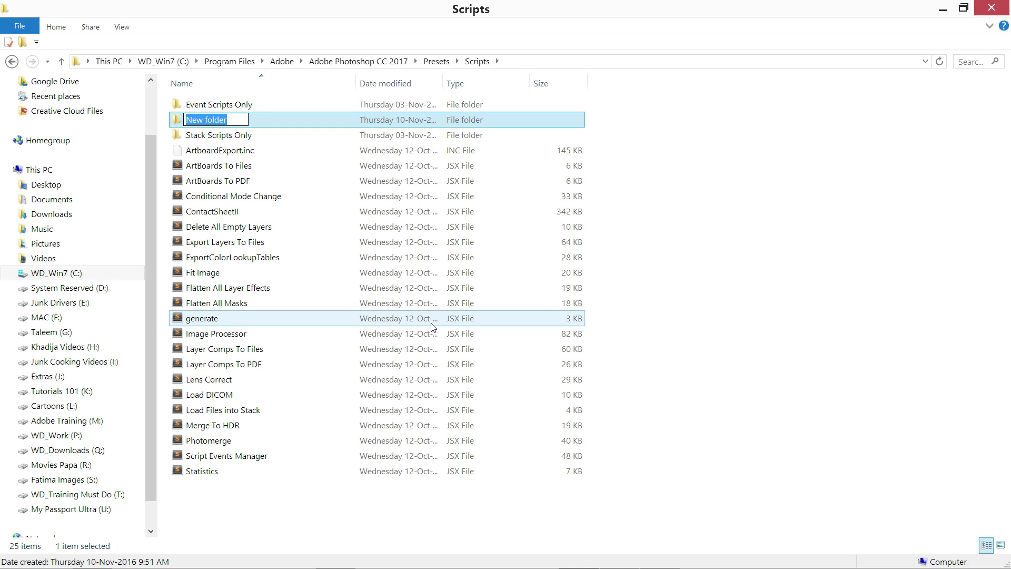
type("My sc")
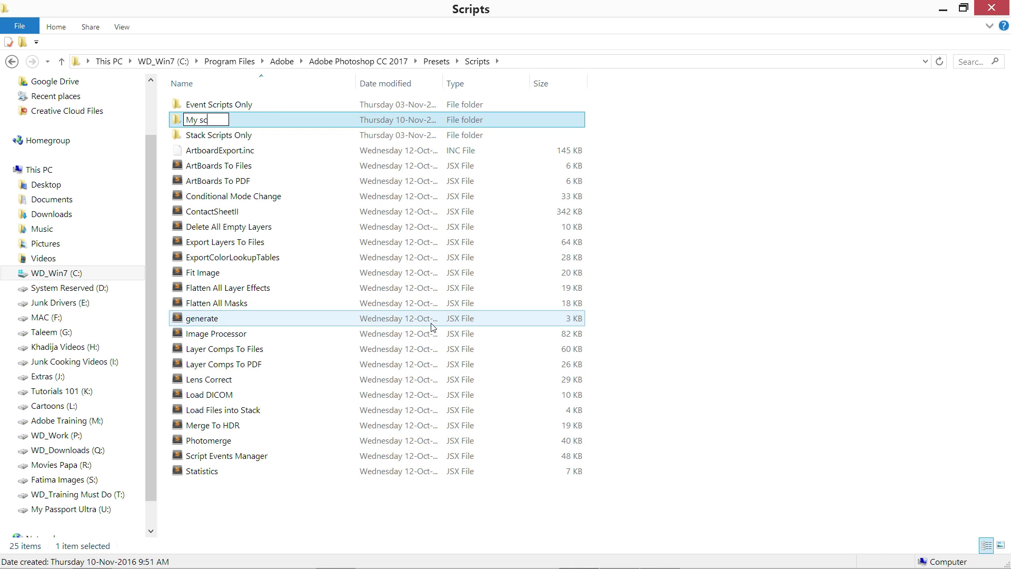
type("ripts")
Open My scripts, paste the Expand SmartObject script into it, and relaunch Photoshop
key("Return")
key("Return")
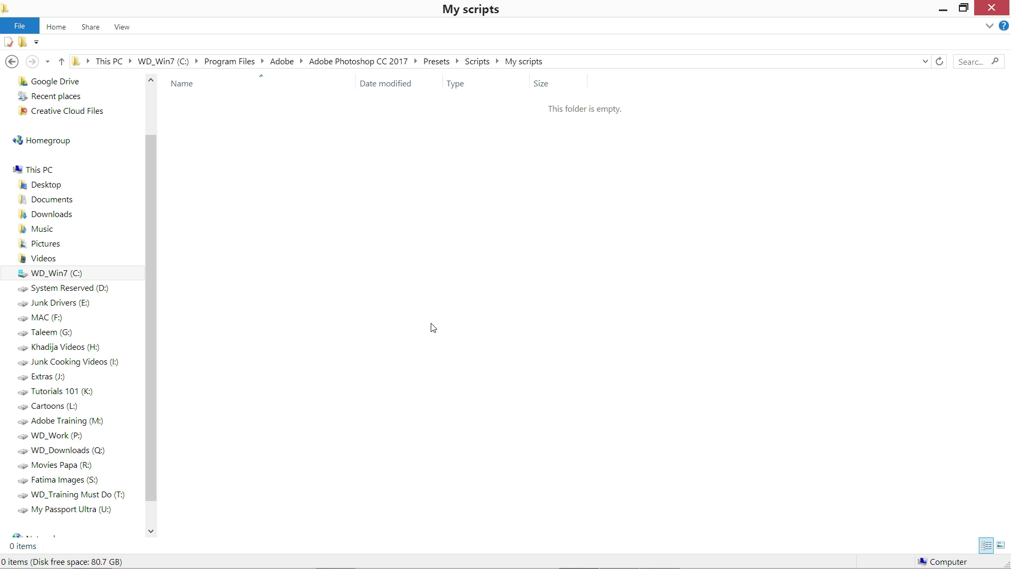
key("ctrl+v")
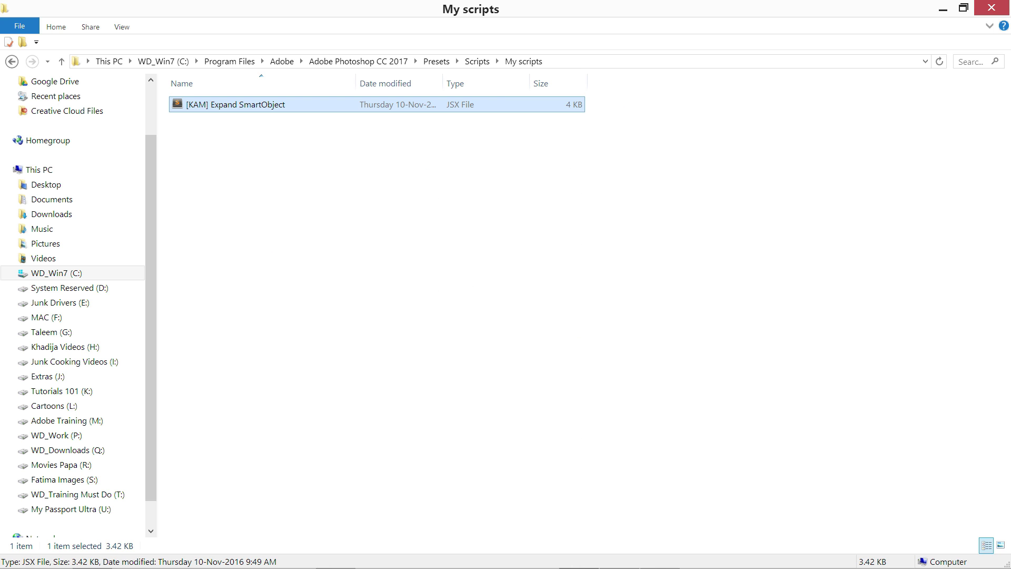
left_click(376, 562)
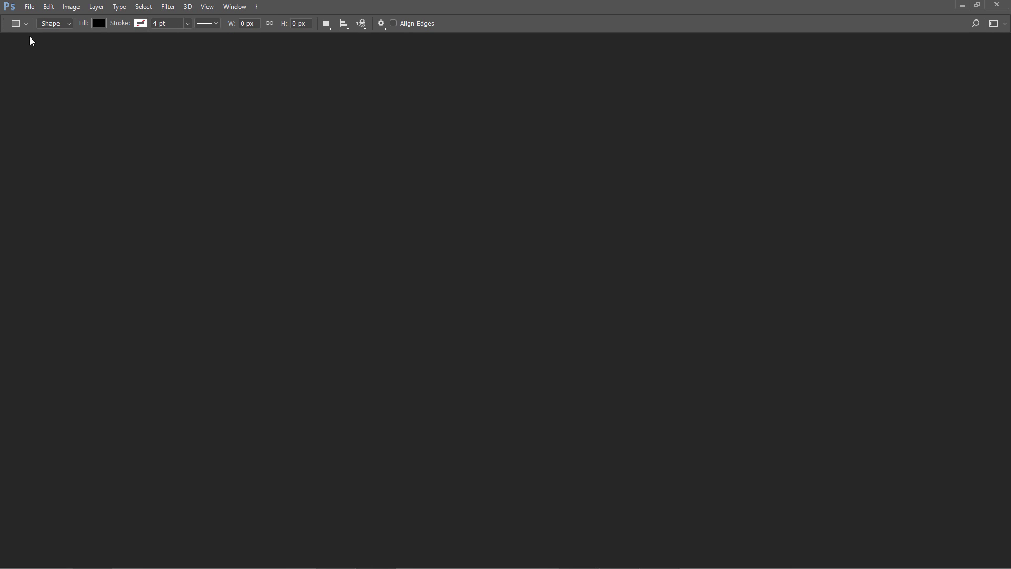
Confirm [KAM] Expand SmartObject appears under File > Scripts, then dismiss the menu
left_click(30, 6)
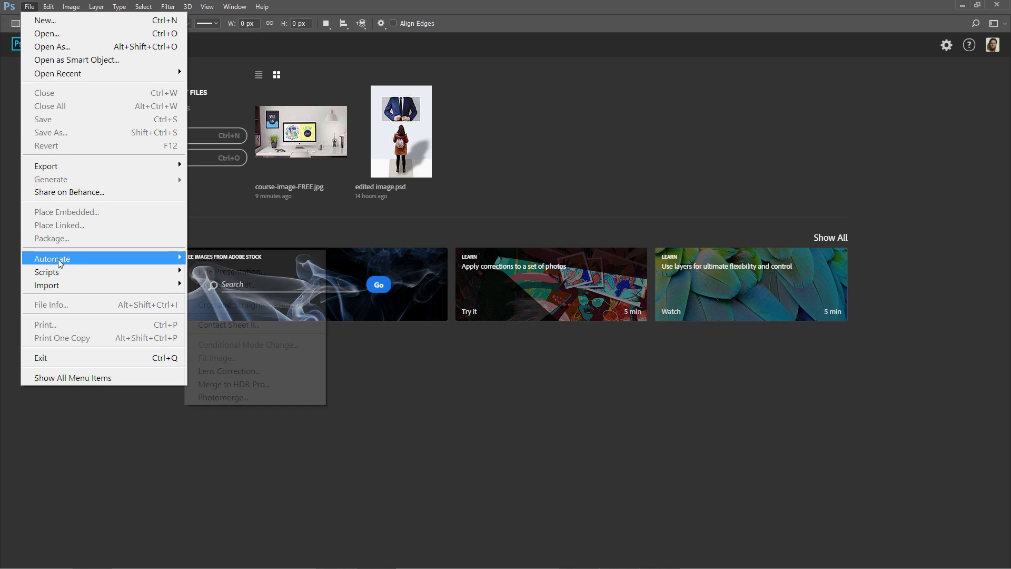
mouse_move(62, 272)
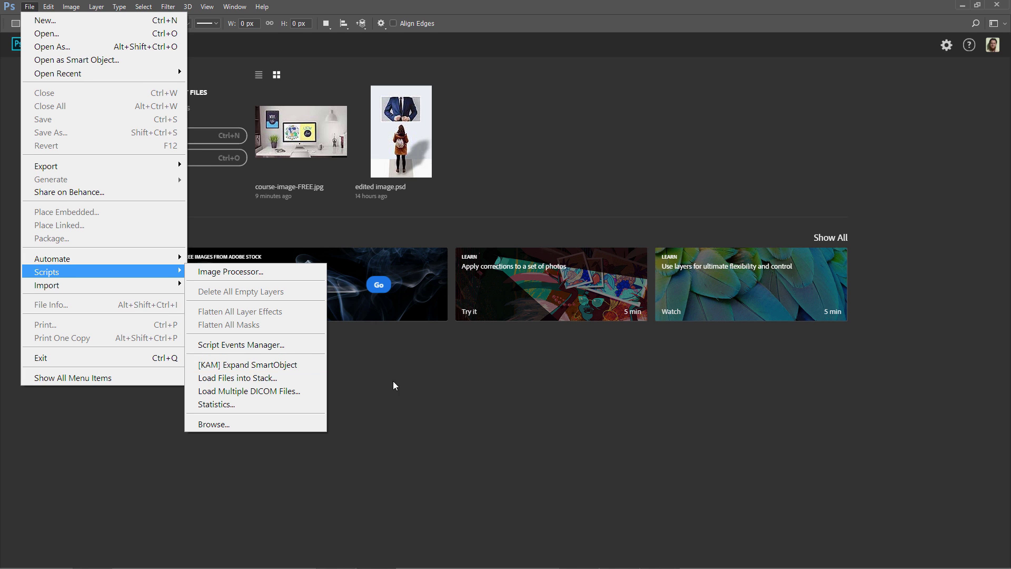
left_click(407, 384)
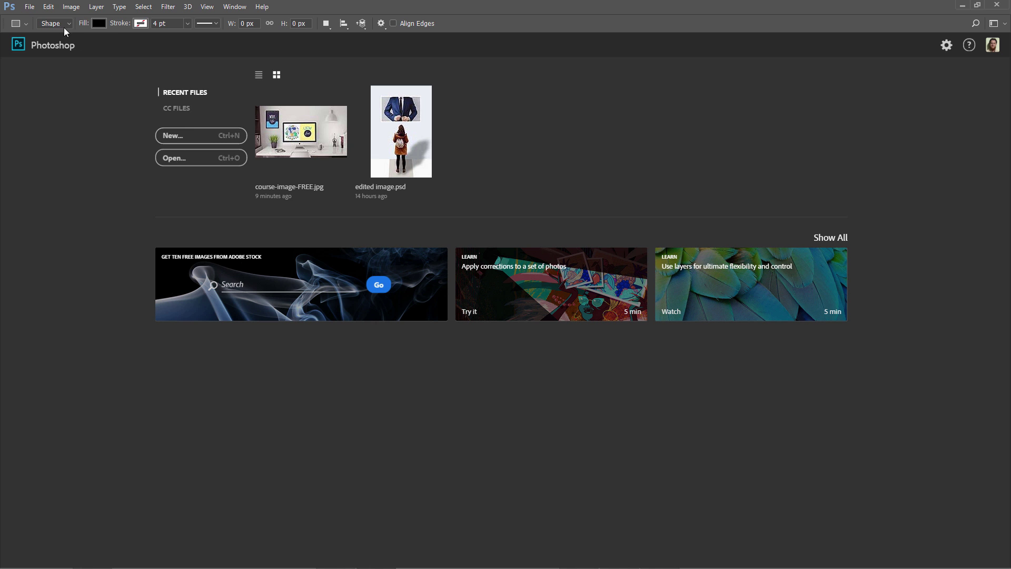
Create a blank document from the recent Custom 164 × 172 px preset and zoom in
left_click(27, 6)
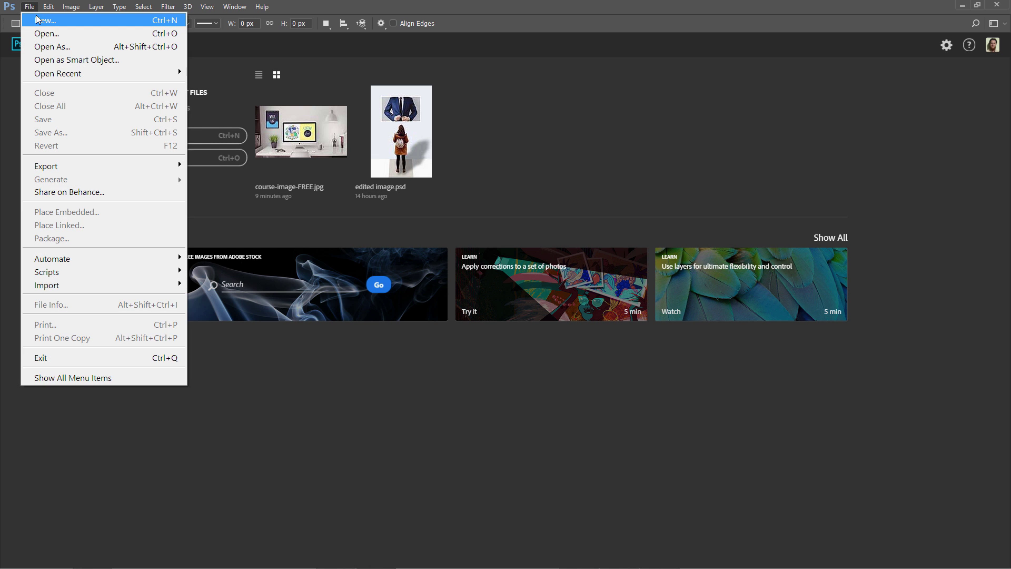
left_click(37, 19)
left_click(400, 274)
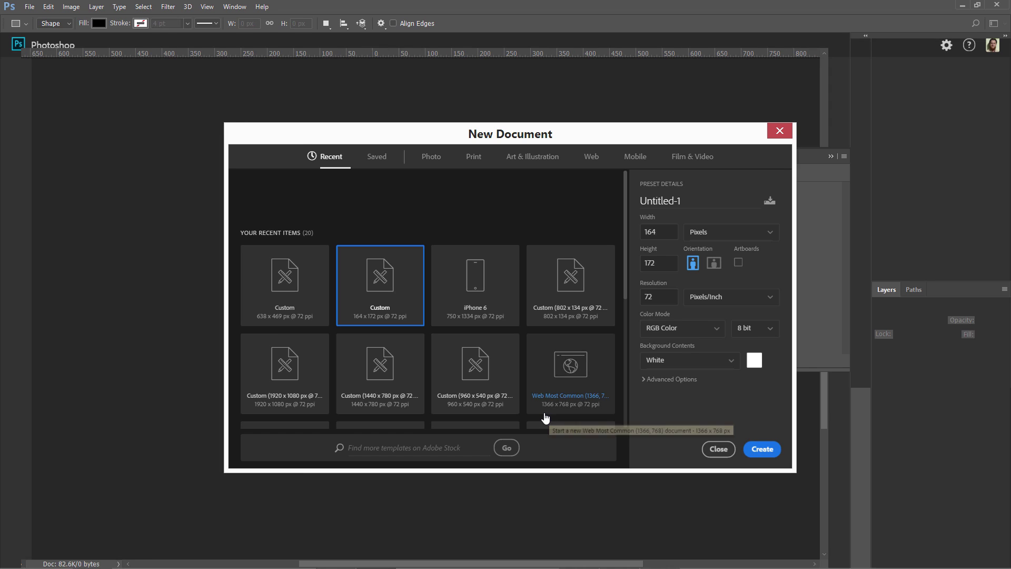
key("Return")
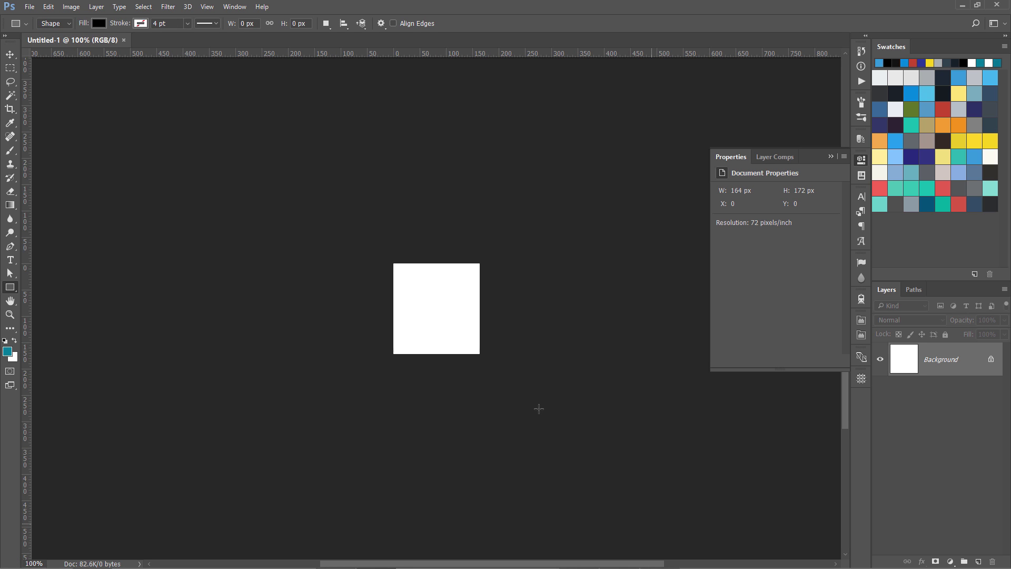
key("ctrl+plus")
Draw a black circle with the Ellipse Tool
right_click(10, 288)
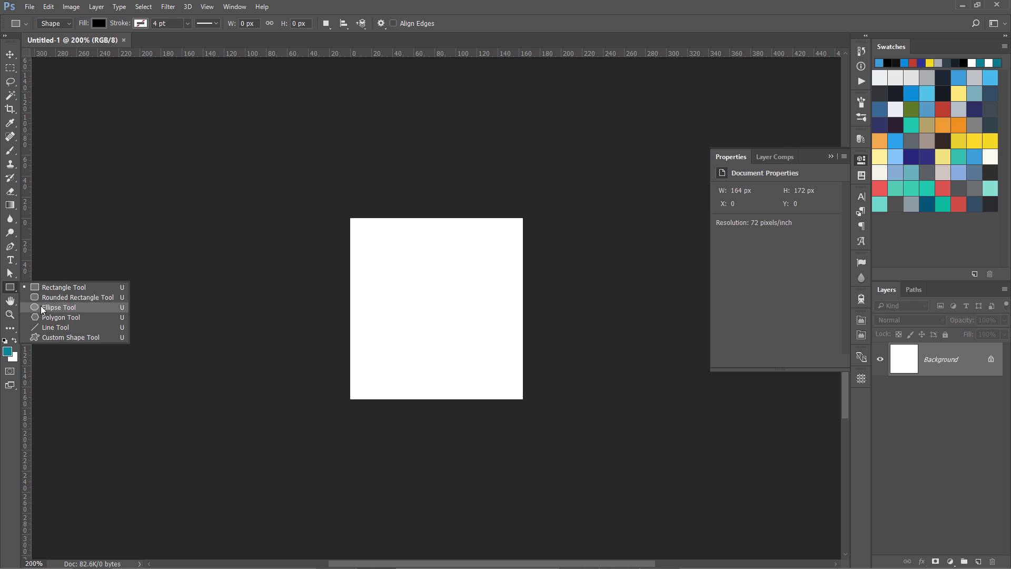
left_click(42, 308)
left_click_drag(390, 261, 465, 336)
key("v")
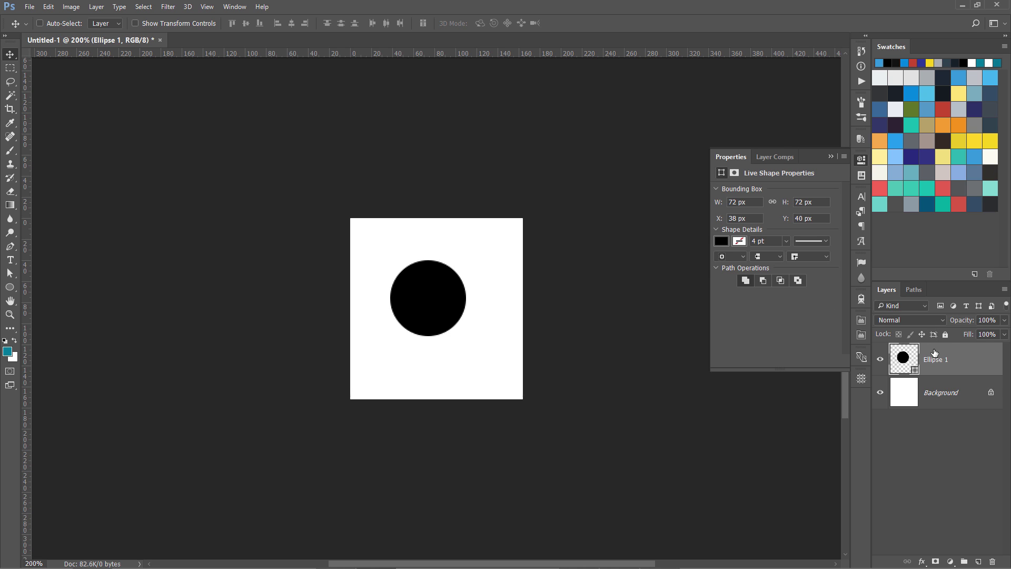
Duplicate the circle, fill the copy blue, and shrink it to about 57% inside the black one
key("ctrl+j")
double_click(907, 356)
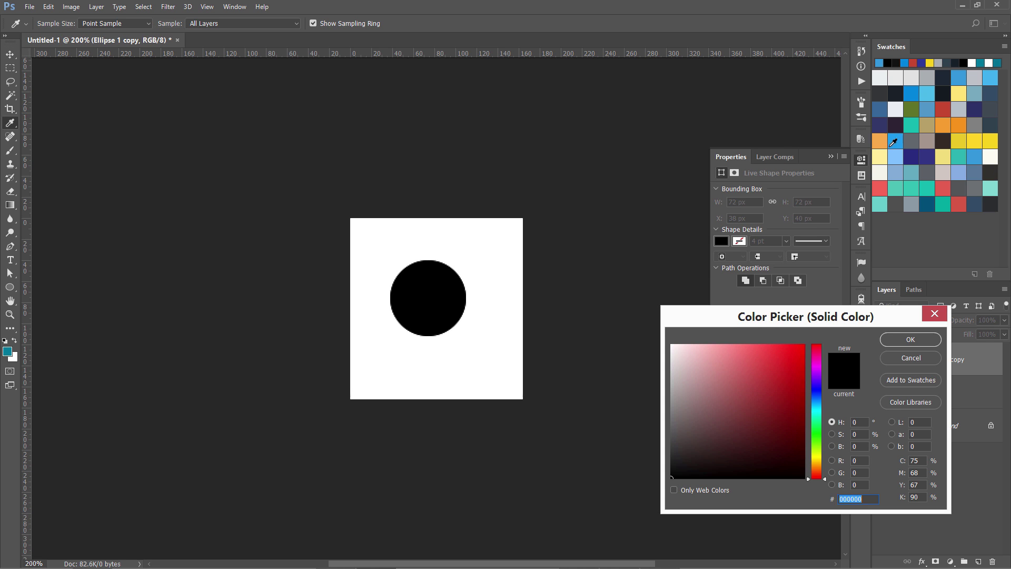
left_click(895, 140)
left_click(916, 339)
key("ctrl+t")
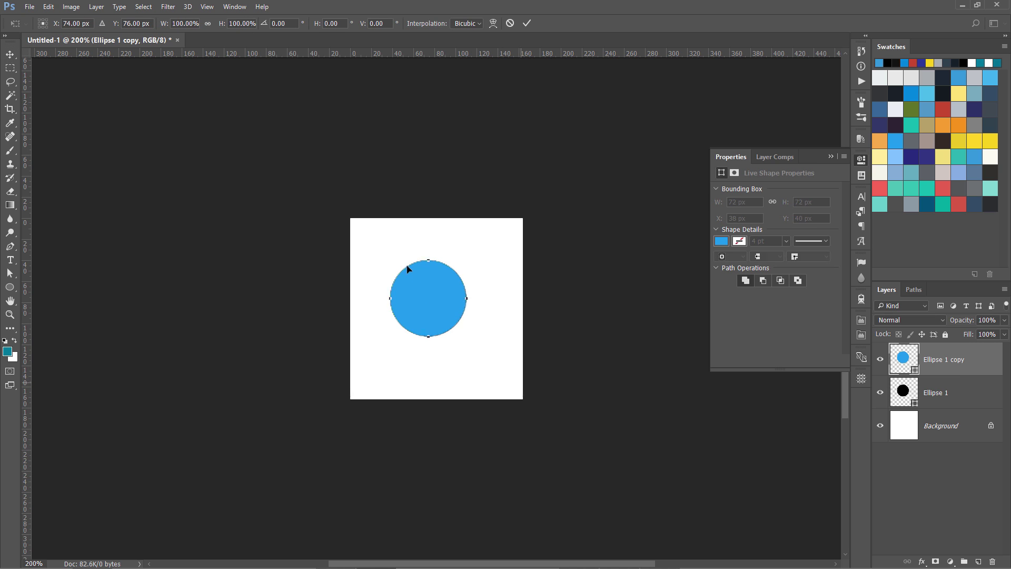
left_click_drag(390, 261, 406, 276)
key("Return")
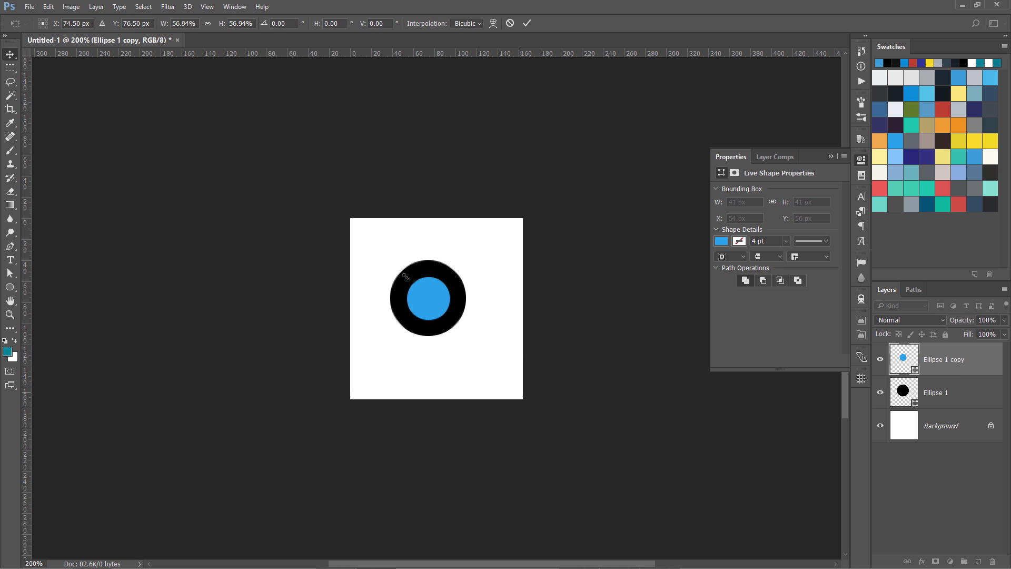
left_click(943, 393, "ctrl")
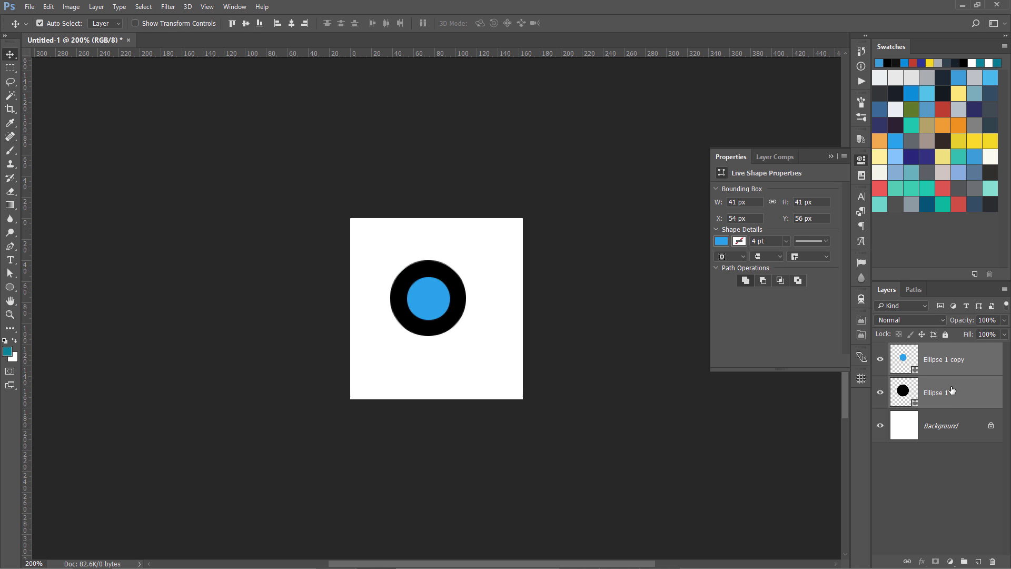
Convert both selected circle layers into one smart object
right_click(944, 386)
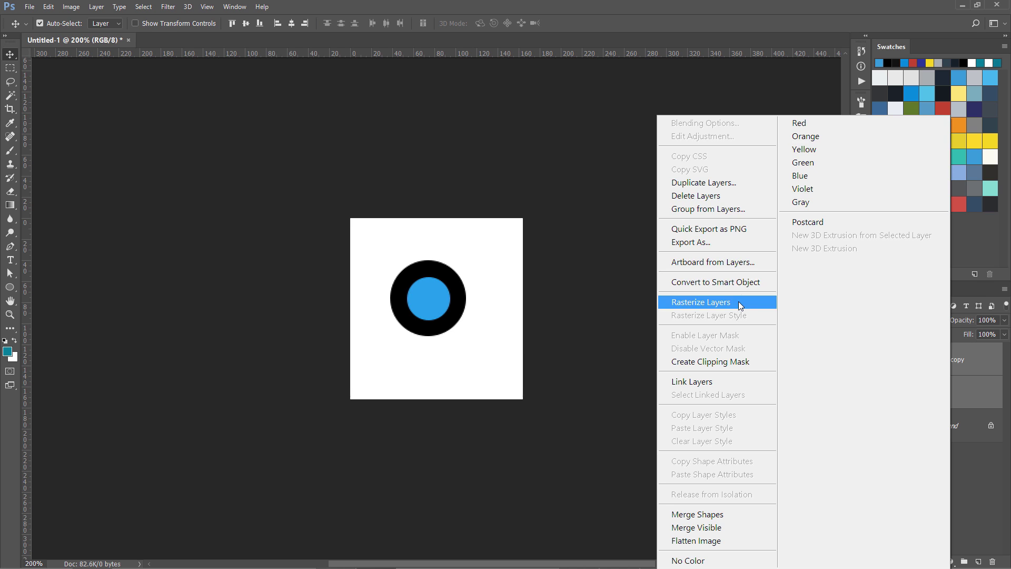
left_click(737, 286)
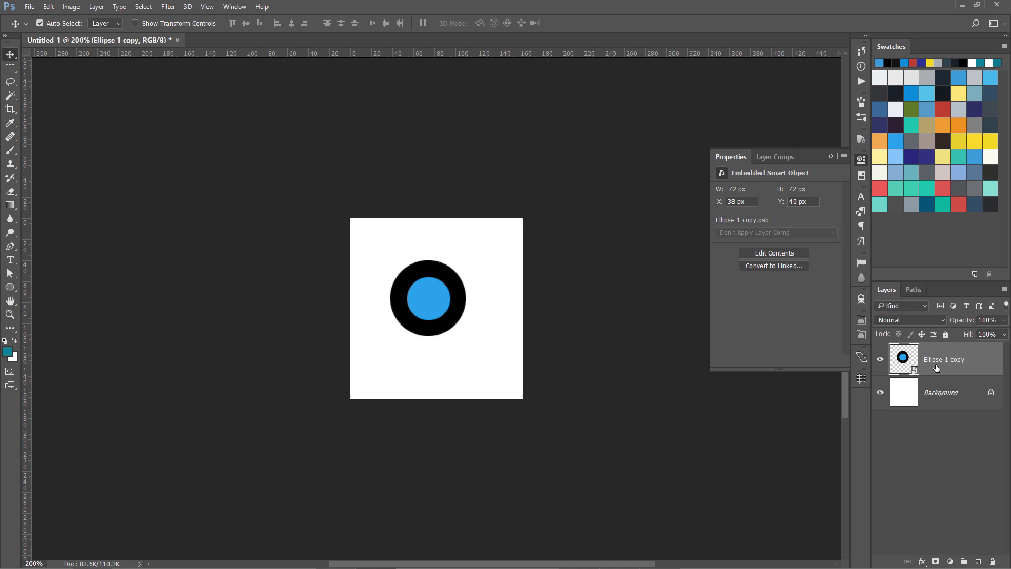
Run File > Scripts > [KAM] Expand SmartObject on the selected smart object layer
left_click(48, 6)
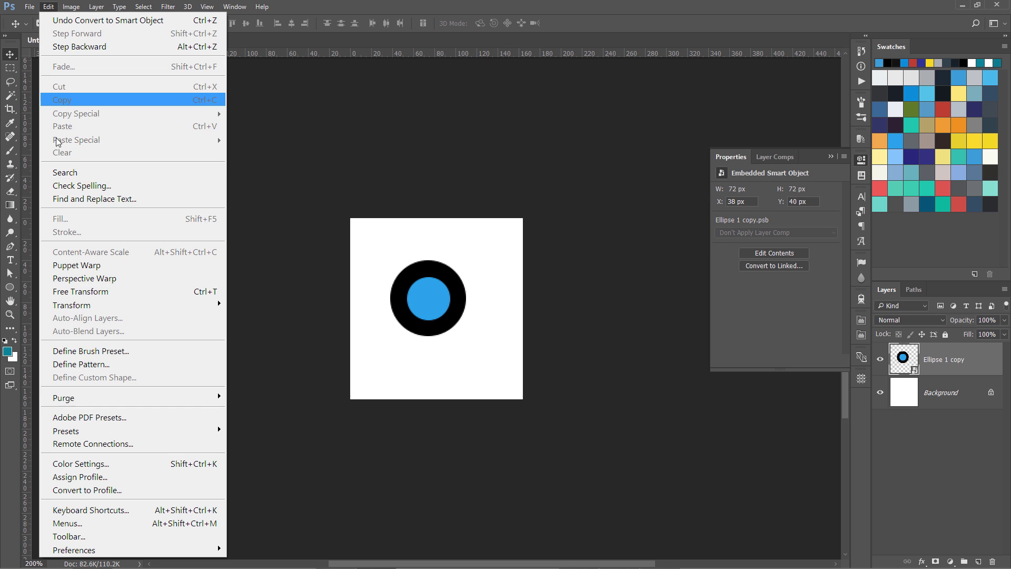
mouse_move(29, 7)
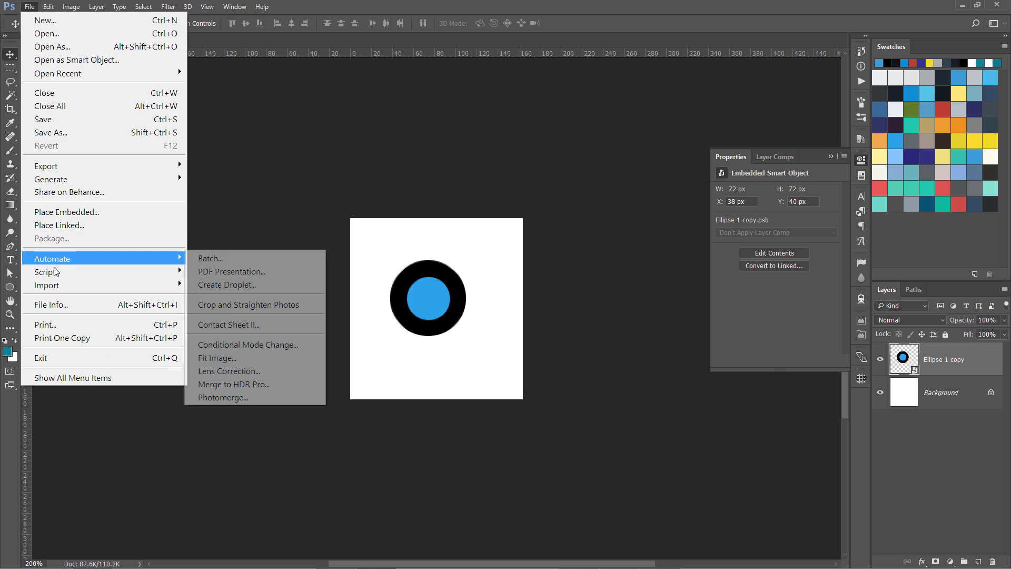
mouse_move(125, 281)
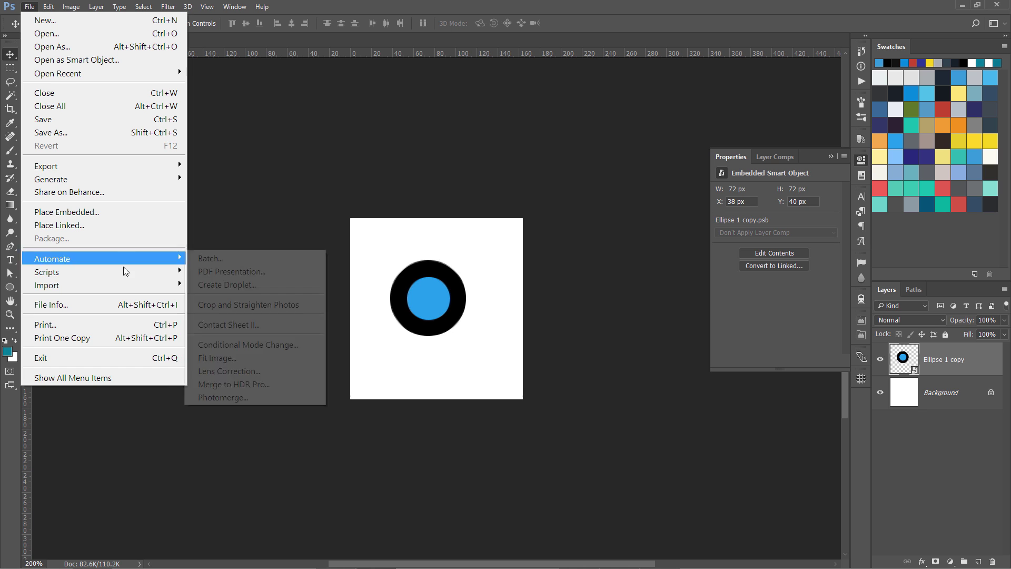
mouse_move(178, 270)
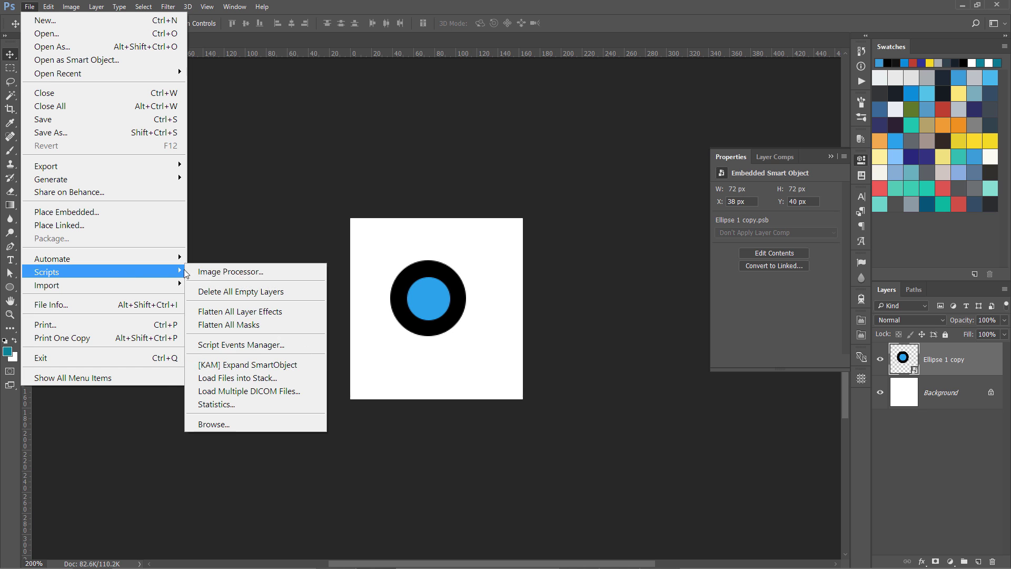
left_click(216, 365)
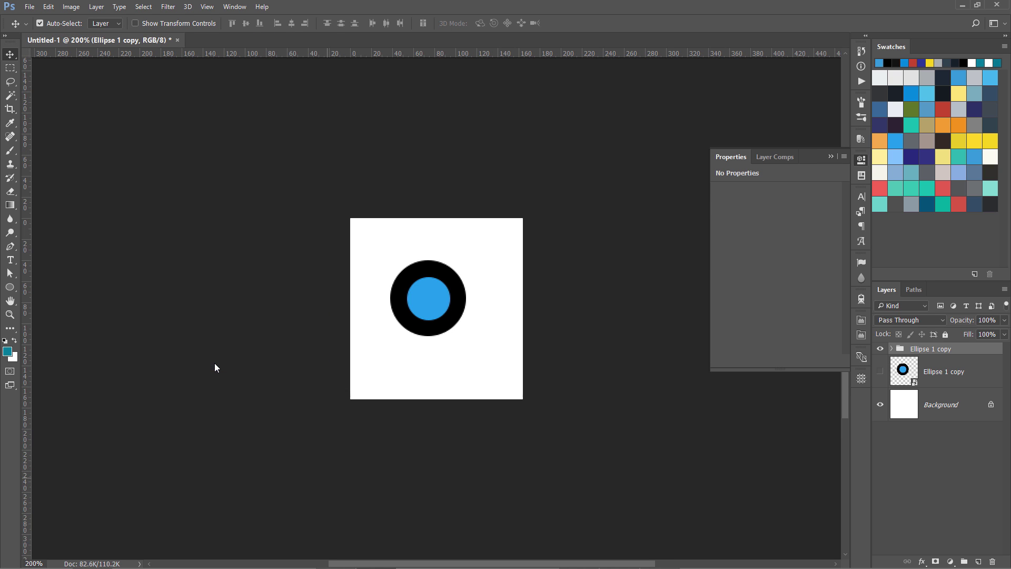
Expand the Ellipse 1 copy group to show its blue and black ellipse layers, then open the Edit menu
left_click(892, 349)
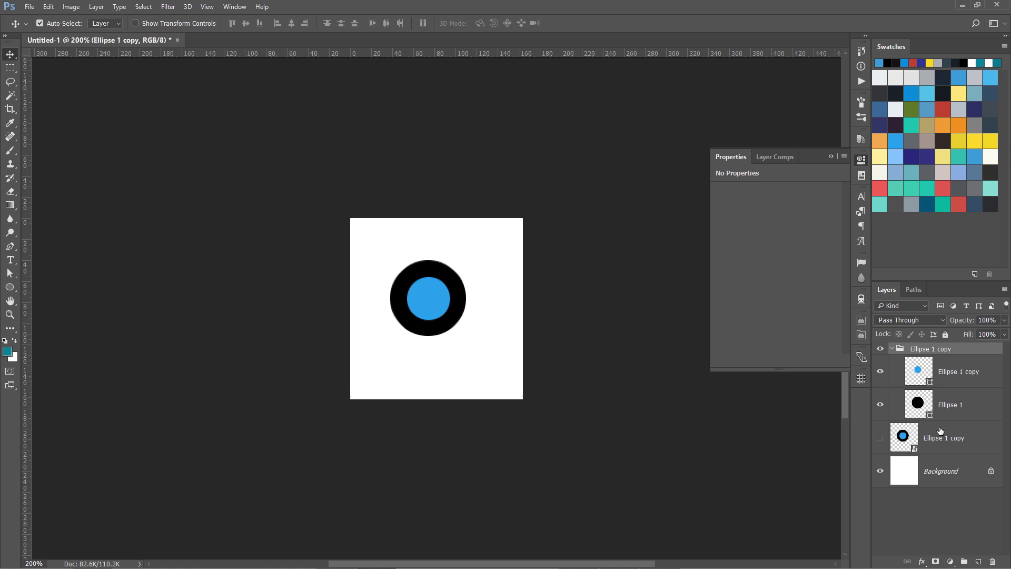
left_click(48, 7)
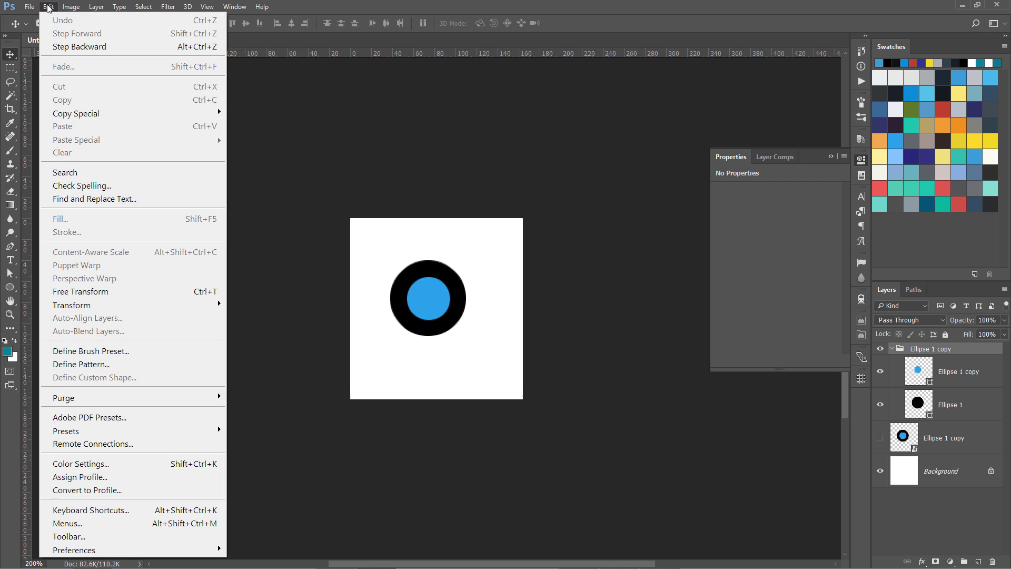
In Keyboard Shortcuts, select [KAM] Expand SmartObject under File > Scripts in Application Menus
left_click(105, 512)
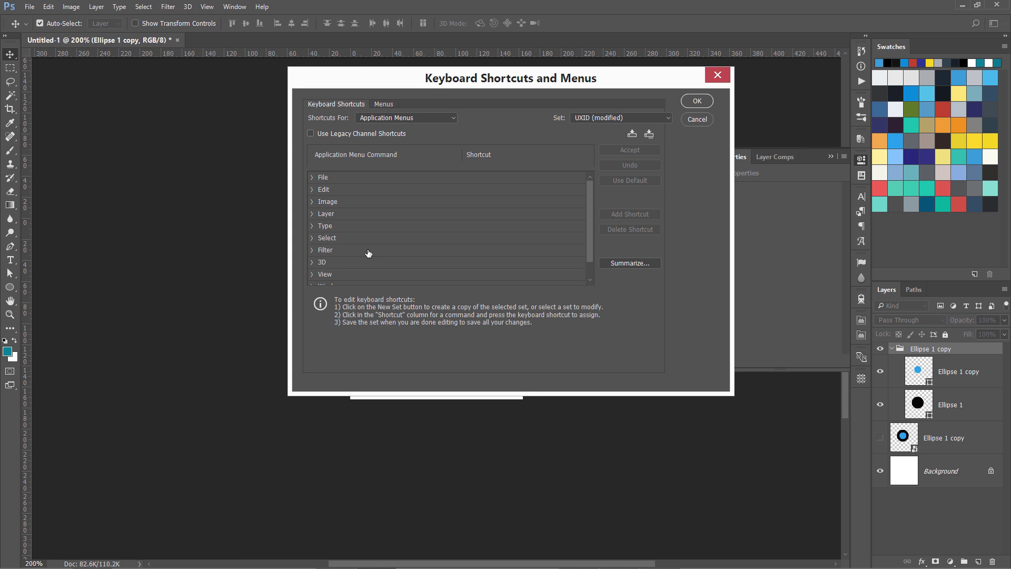
left_click(309, 181)
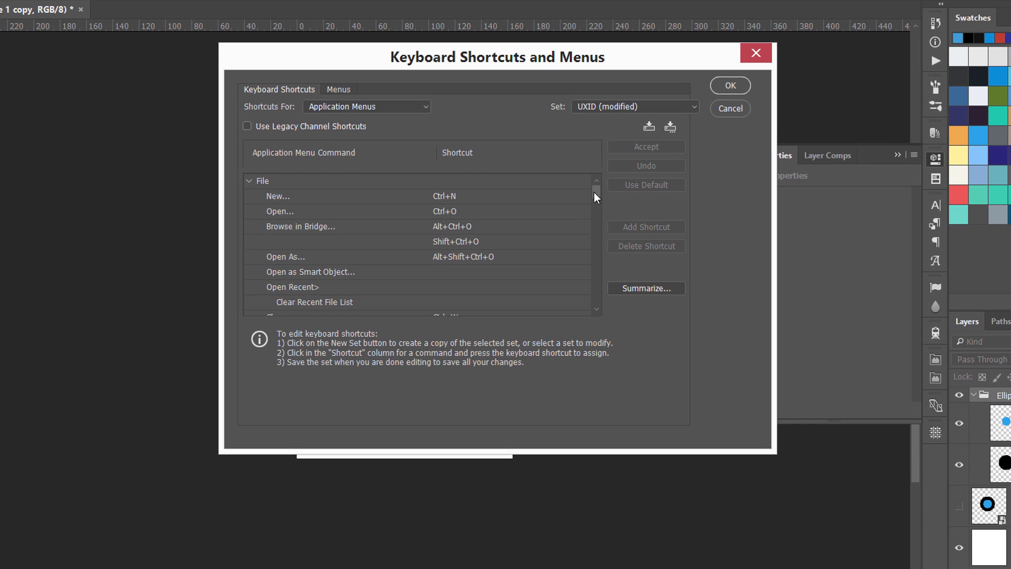
left_click_drag(589, 187, 609, 262)
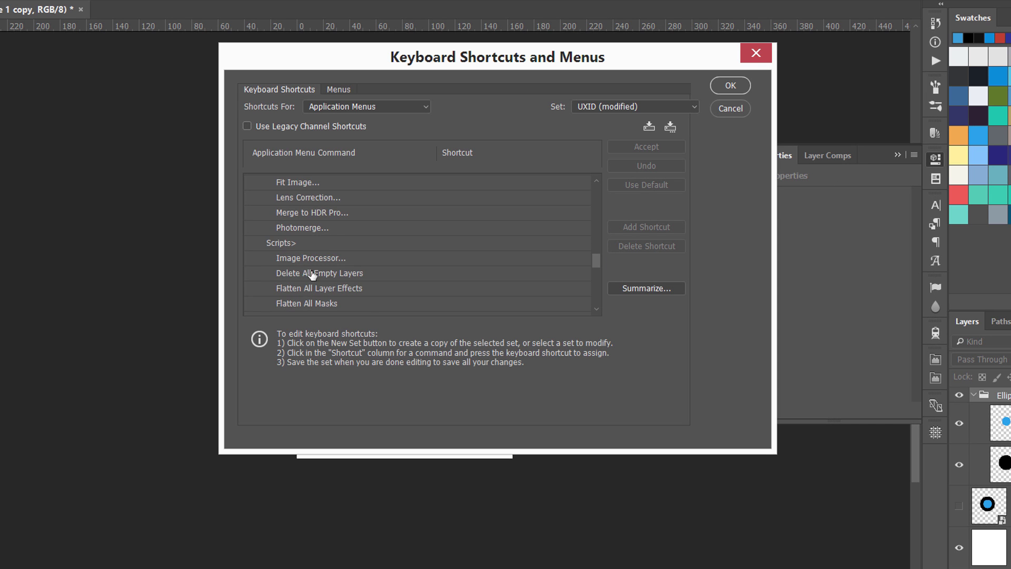
left_click(293, 245)
left_click(595, 310)
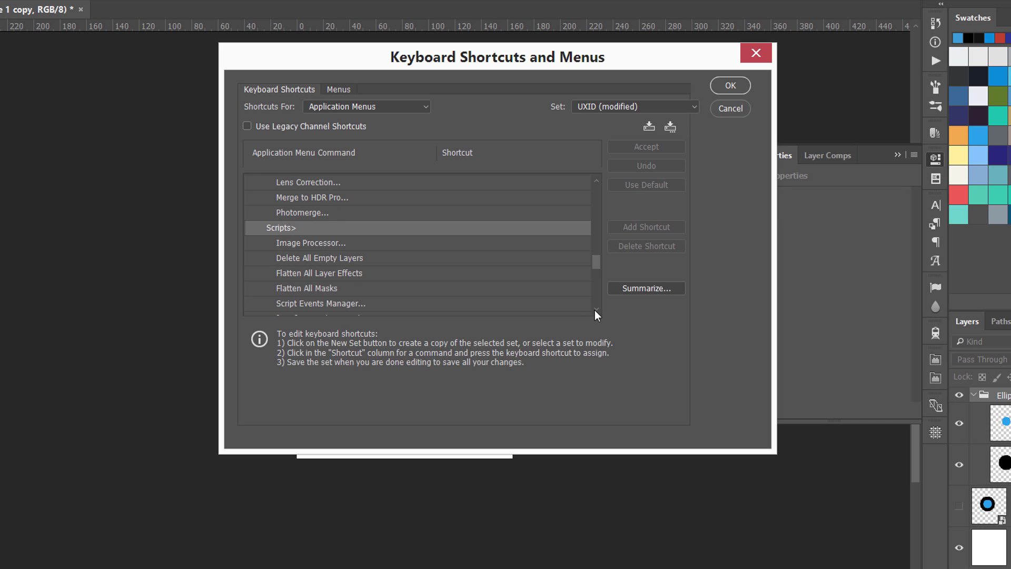
left_click(595, 310)
left_click(365, 303)
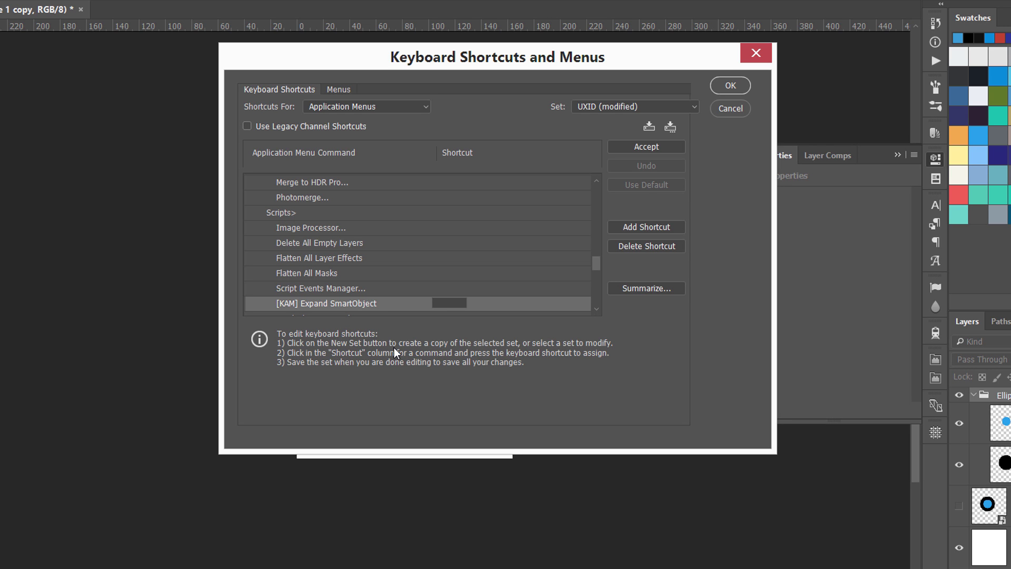
Assign Alt+Ctrl+F5 to [KAM] Expand SmartObject, replacing the conflicting Shift+Ctrl+E and Ctrl+Alt+F4 attempts
key("ctrl+shift+e")
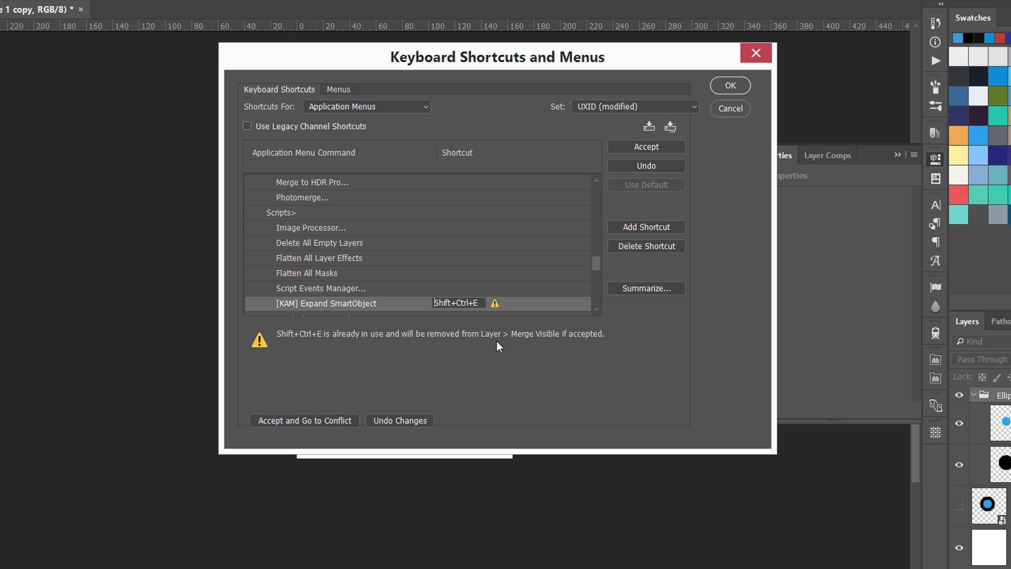
key("ctrl+alt+F4")
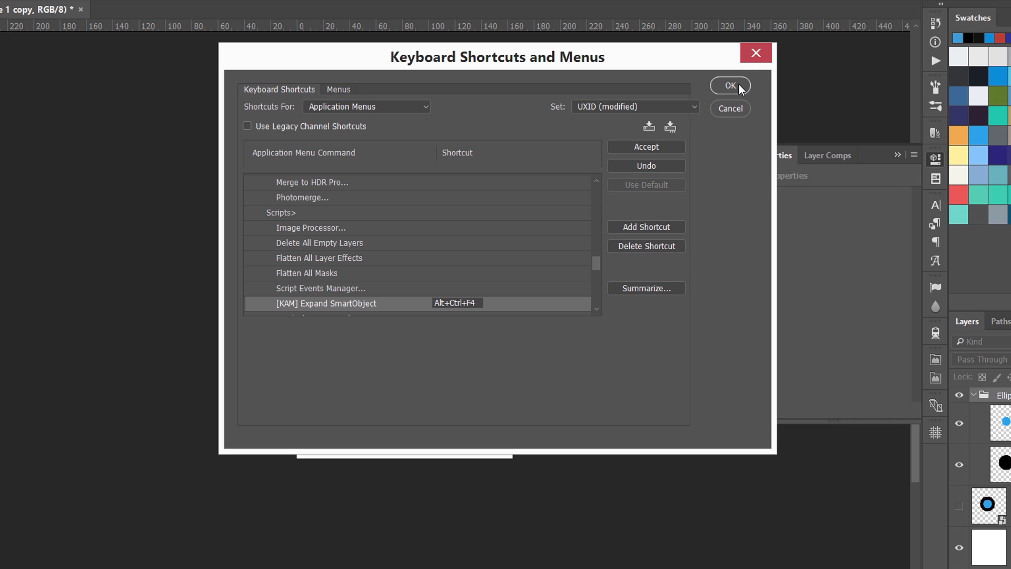
key("alt+ctrl+F5")
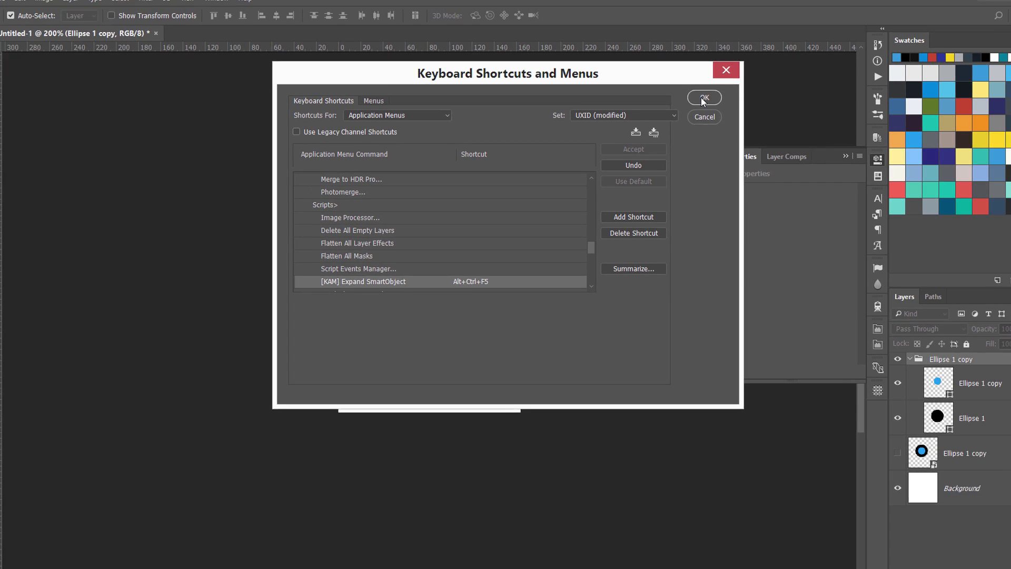